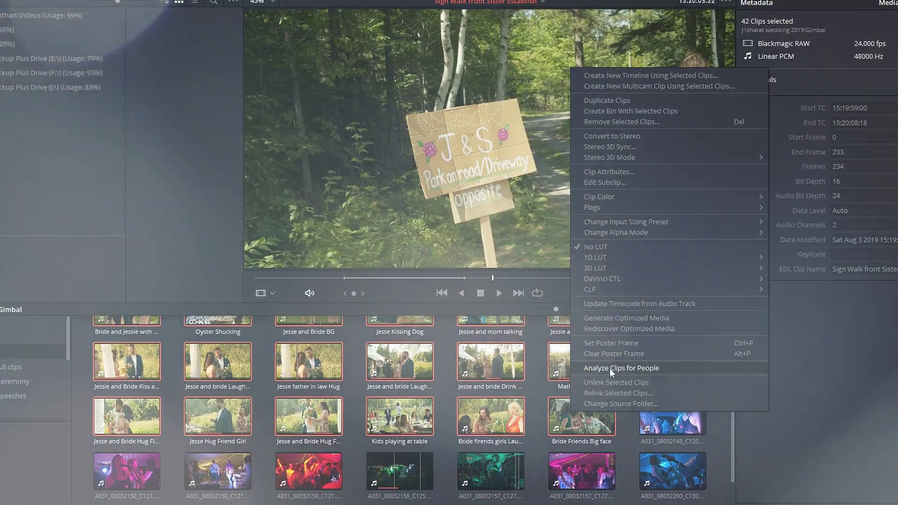
Select all 42 Gimbal clips and run Analyze Clips for People to detect faces.
click(610, 369)
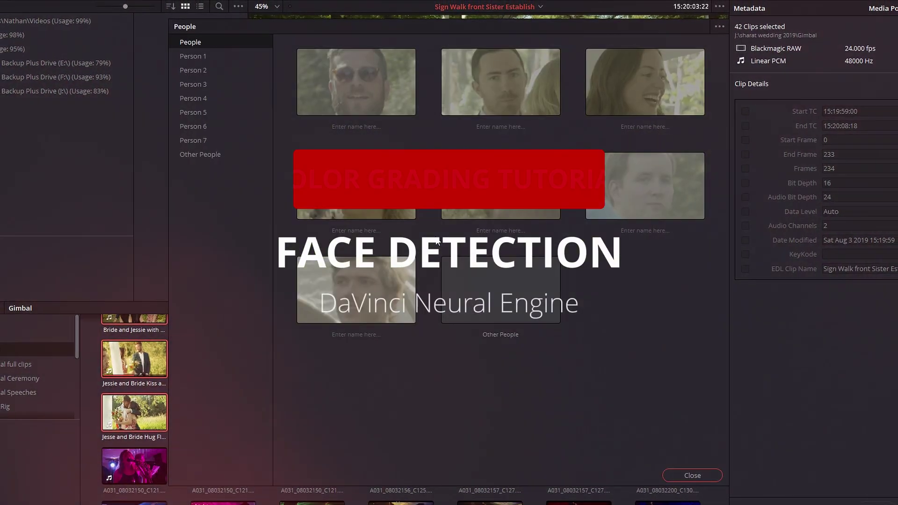
text(Gr)
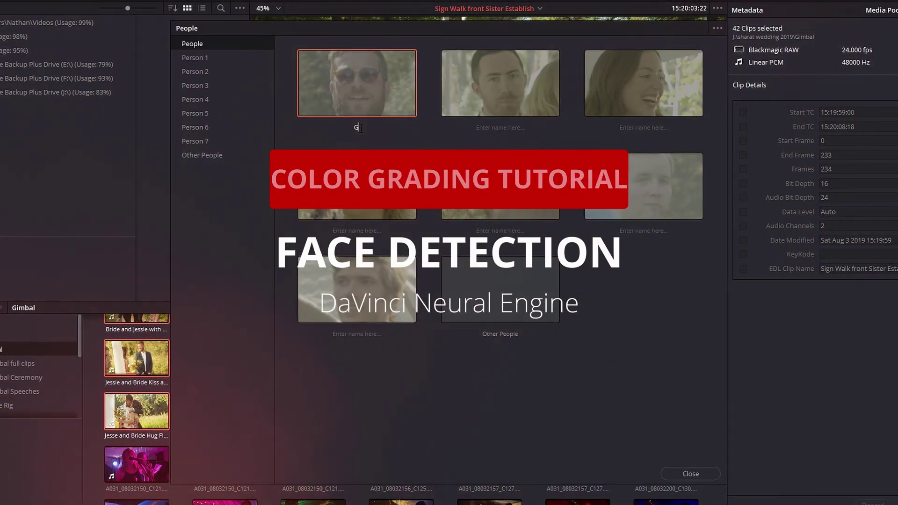
text(oom)
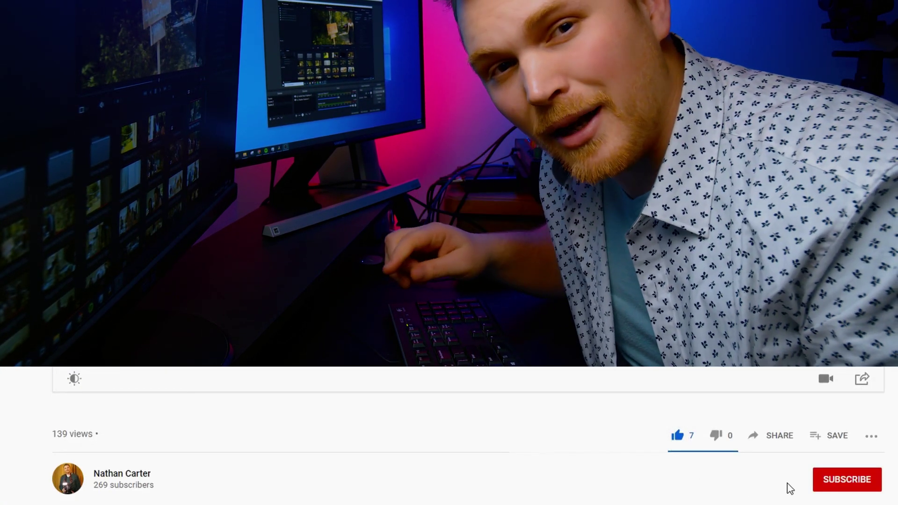
click(856, 485)
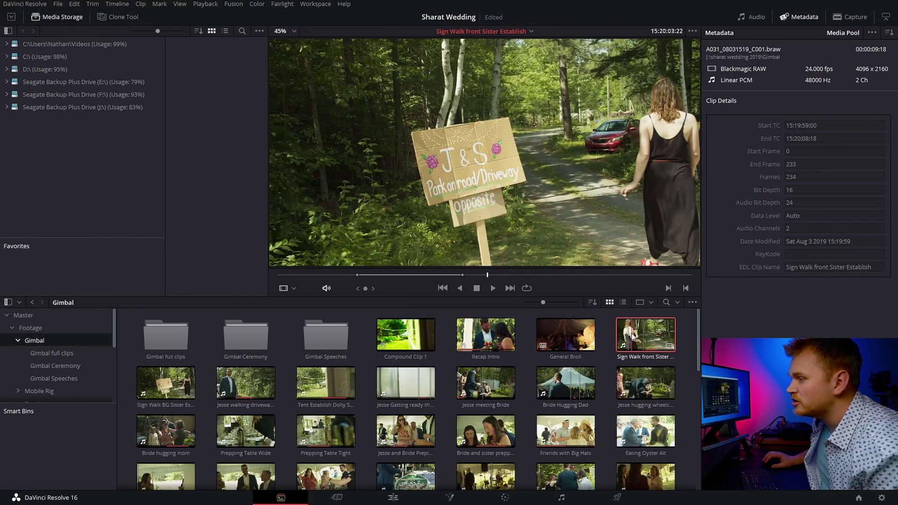
scroll(632, 337, down, 10)
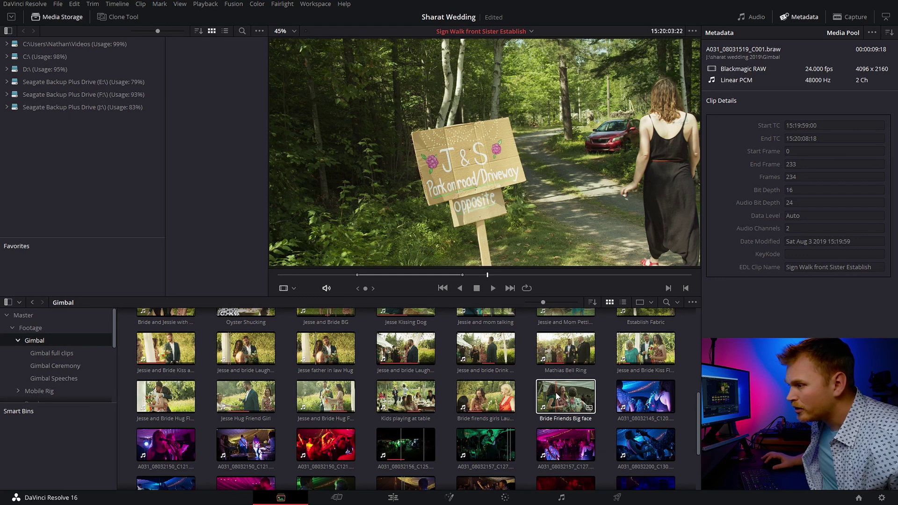
key(ctrl+a)
right_click(556, 392)
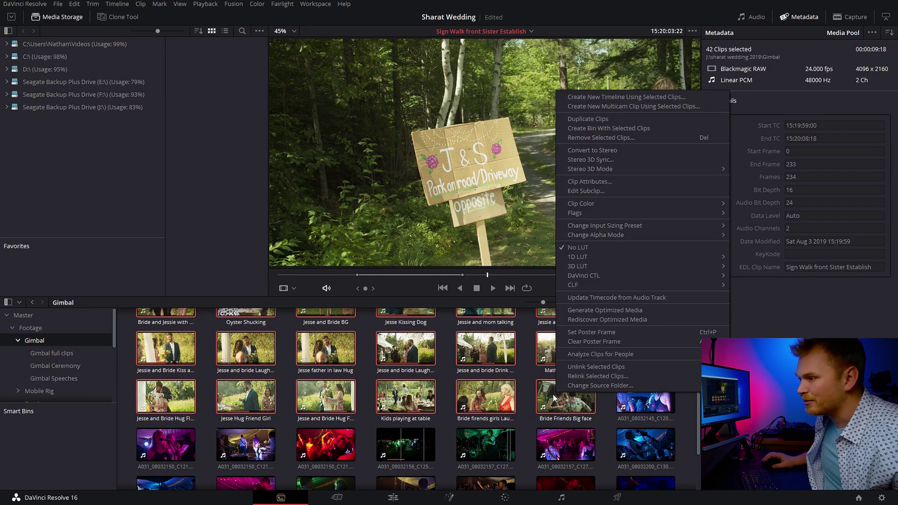
click(590, 355)
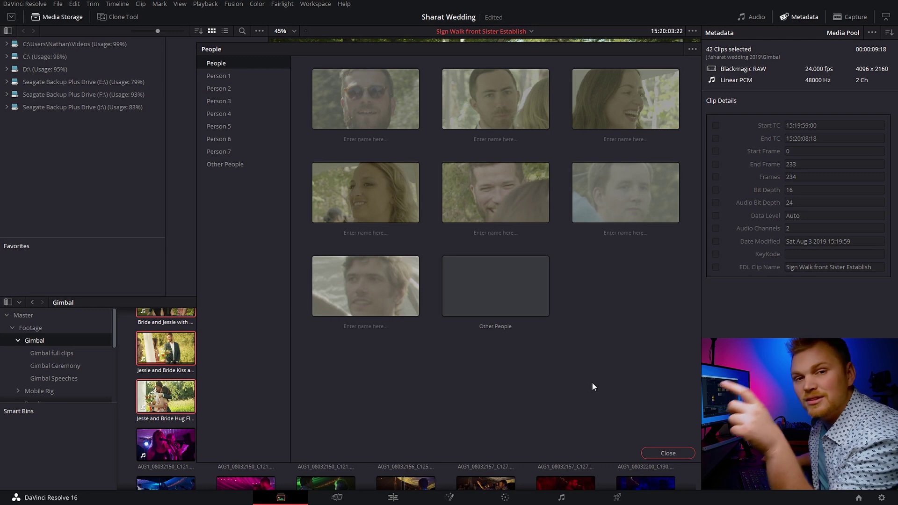
Name the first two detected faces Groom and Friend 1.
click(369, 138)
click(368, 139)
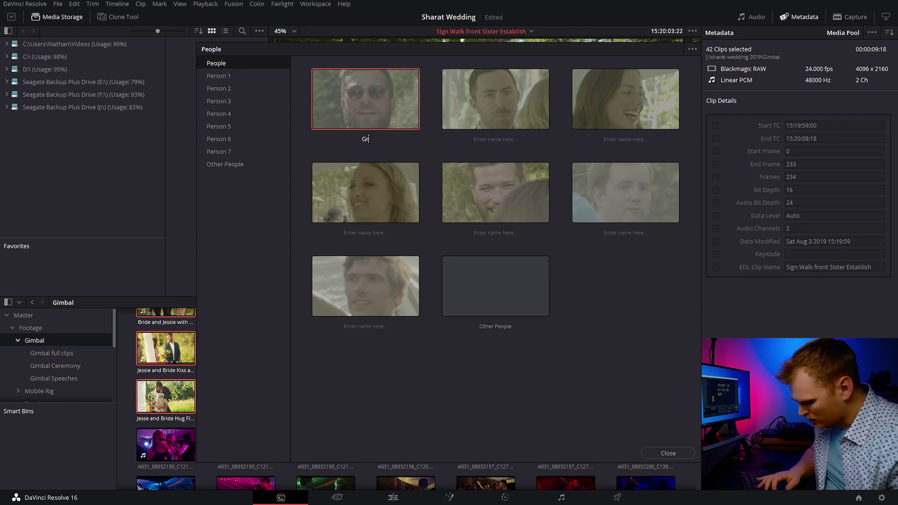
key(Return)
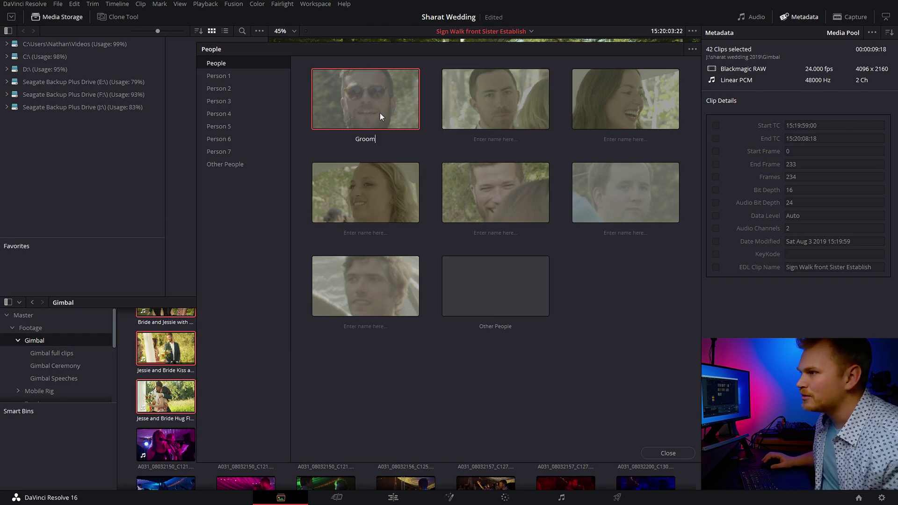
click(626, 139)
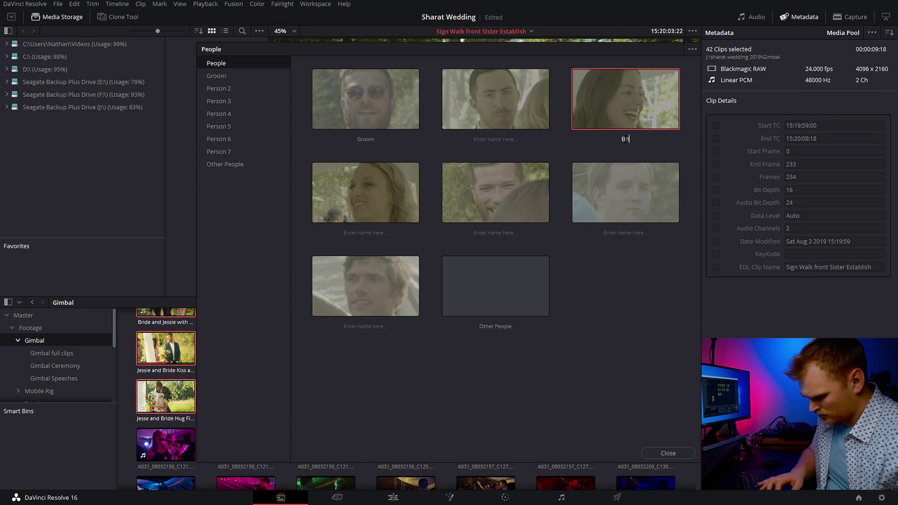
click(513, 140)
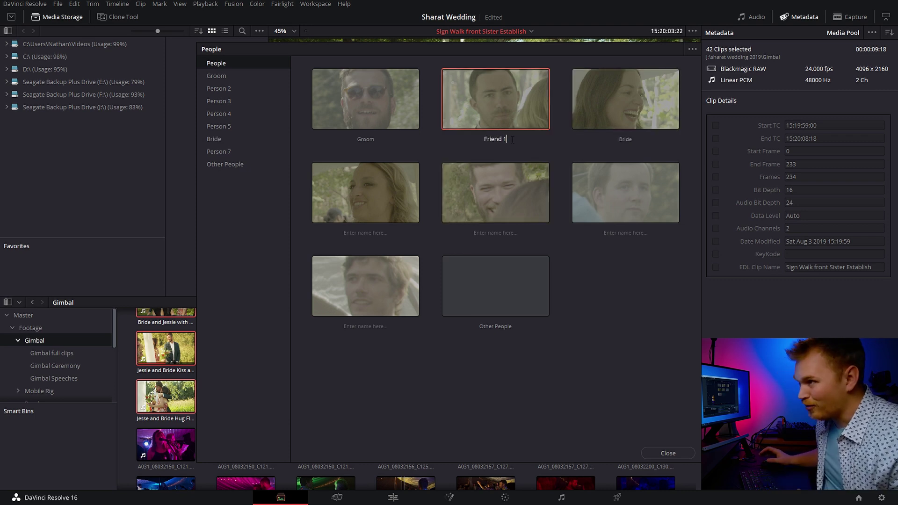
text(Friend 1)
key(Return)
Name the fourth face Friend 2 and begin naming the sixth face.
click(355, 229)
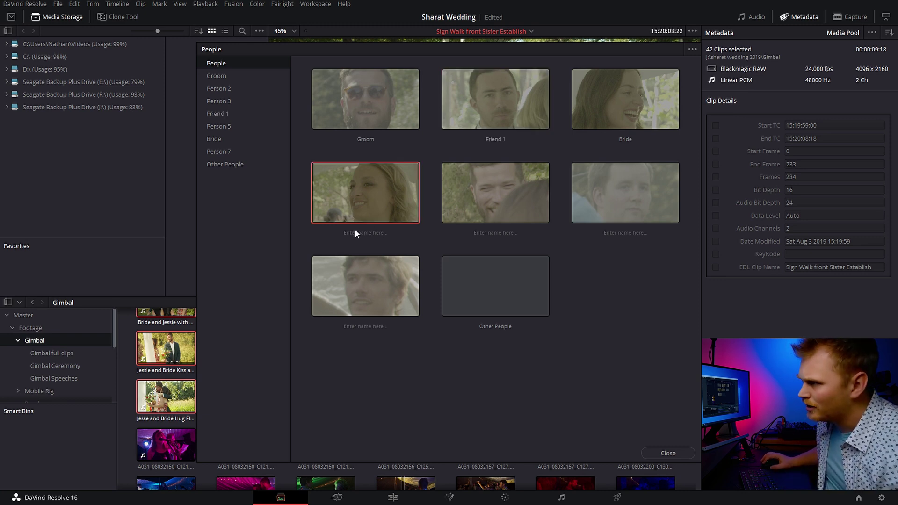
text(Friend 2)
key(Return)
click(614, 233)
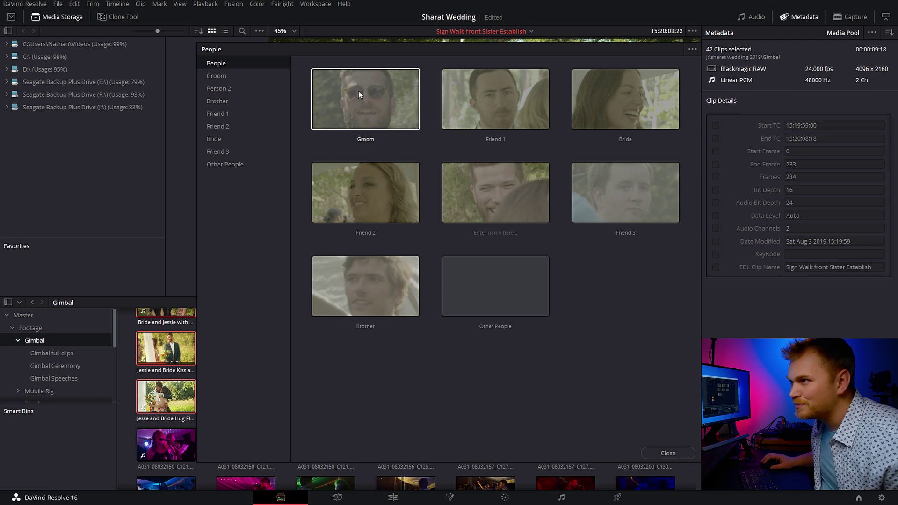
Reassign all seven clips of the unnamed person to Groom.
click(492, 187)
double_click(492, 187)
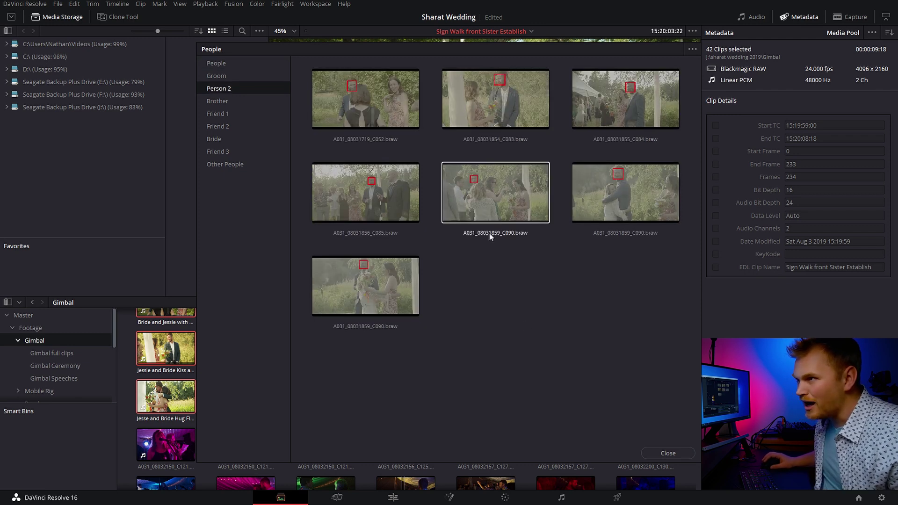
click(373, 100)
key(ctrl+a)
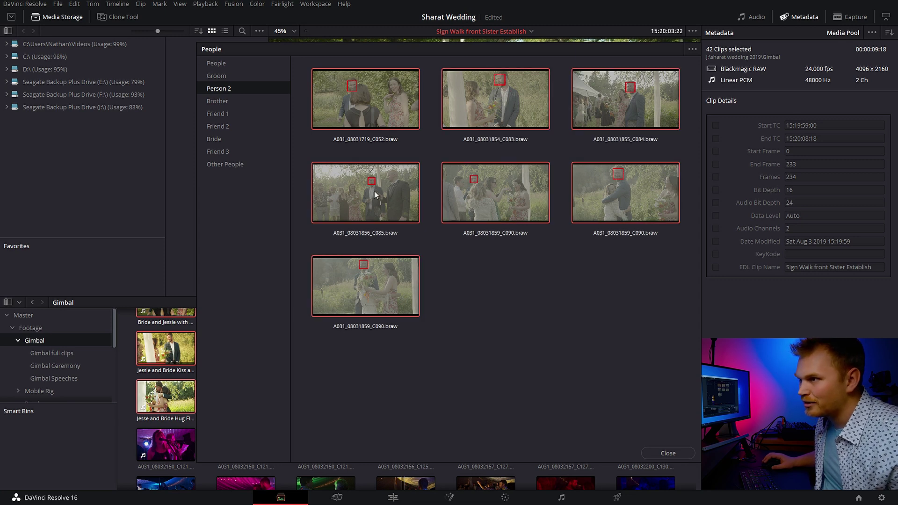
right_click(374, 191)
mouse_move(431, 198)
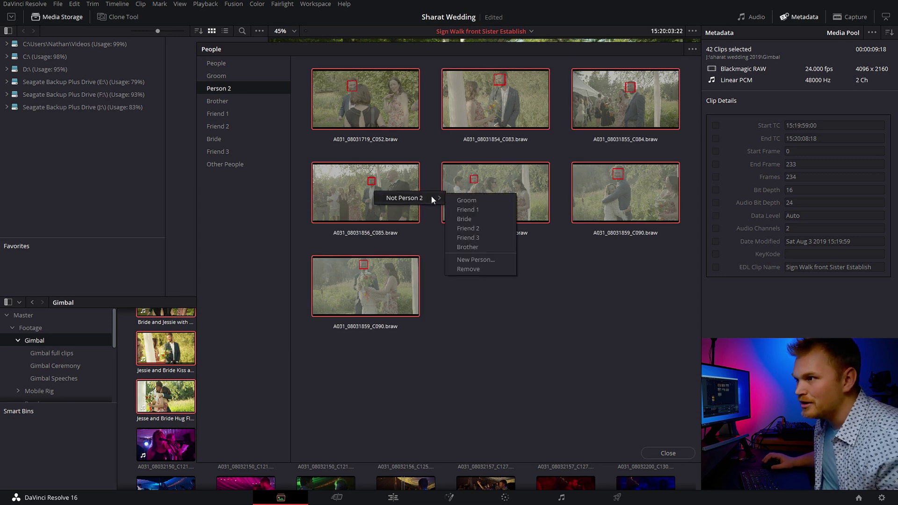
click(472, 201)
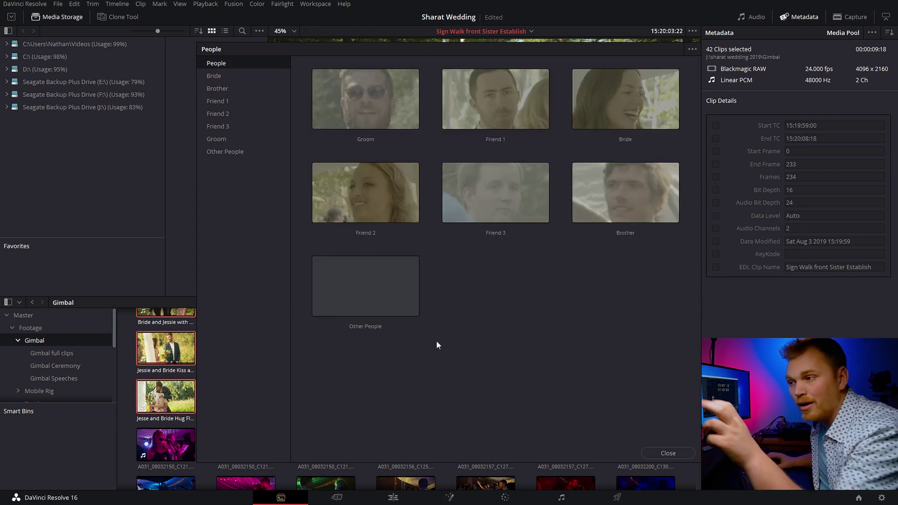
Tag clips in the Other People group as new people: Grammy, Sister and Mom.
double_click(380, 301)
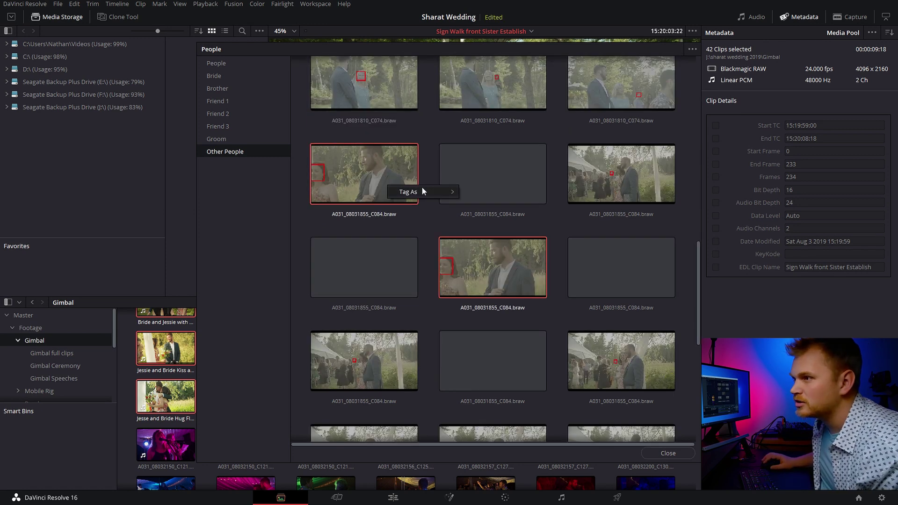
mouse_move(422, 187)
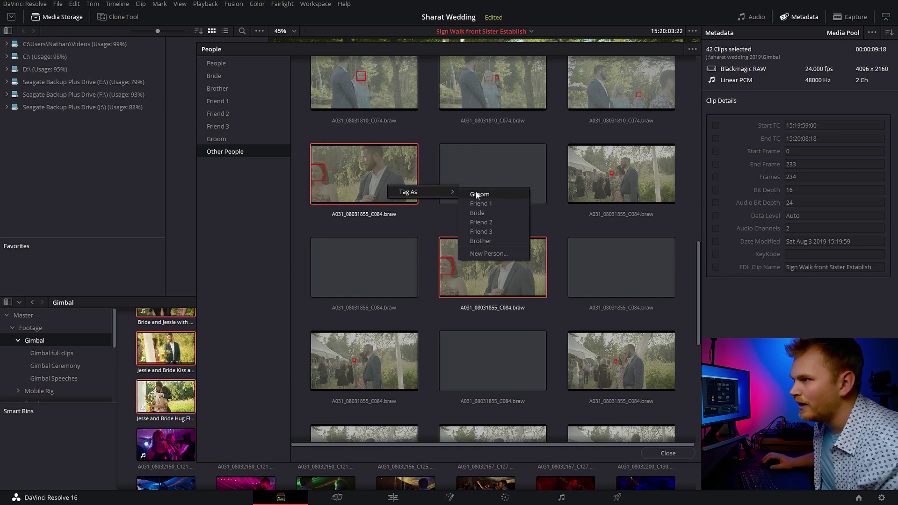
click(486, 214)
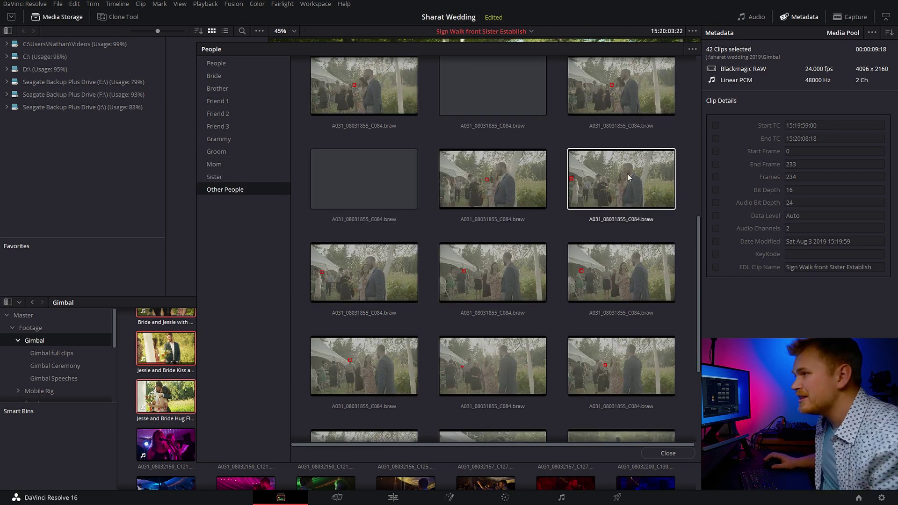
scroll(626, 188, down, 3)
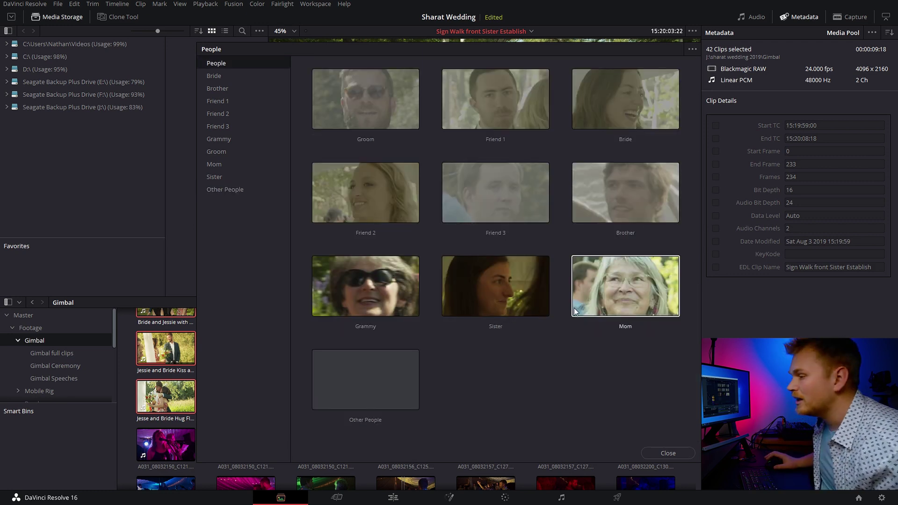
Close the People window and open DaVinci Resolve's User Preferences.
click(668, 454)
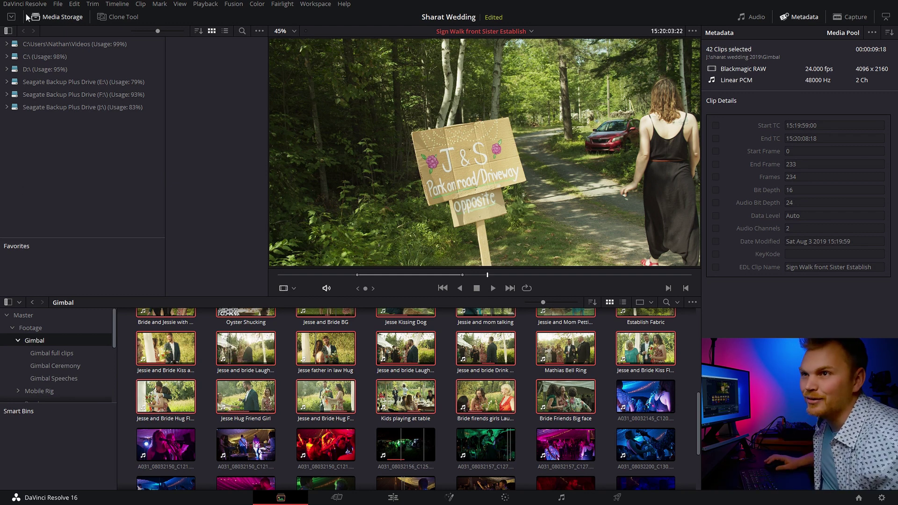
click(39, 5)
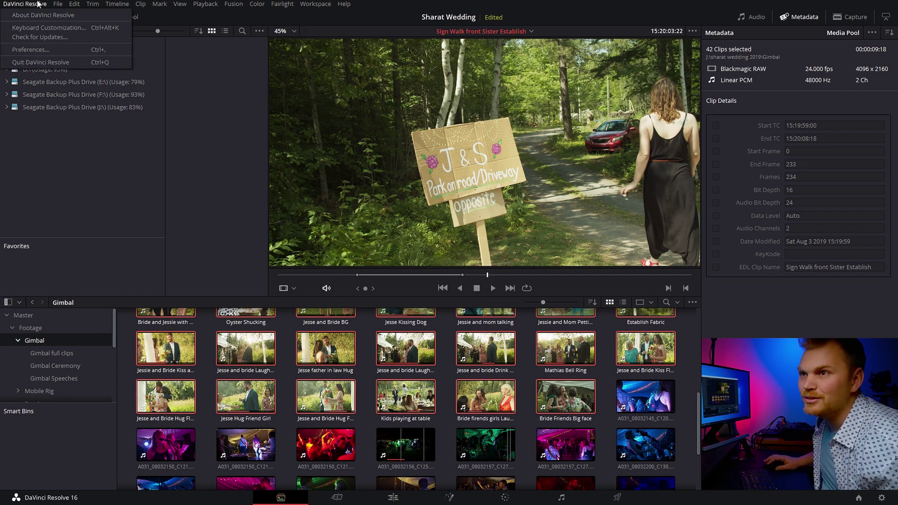
click(35, 50)
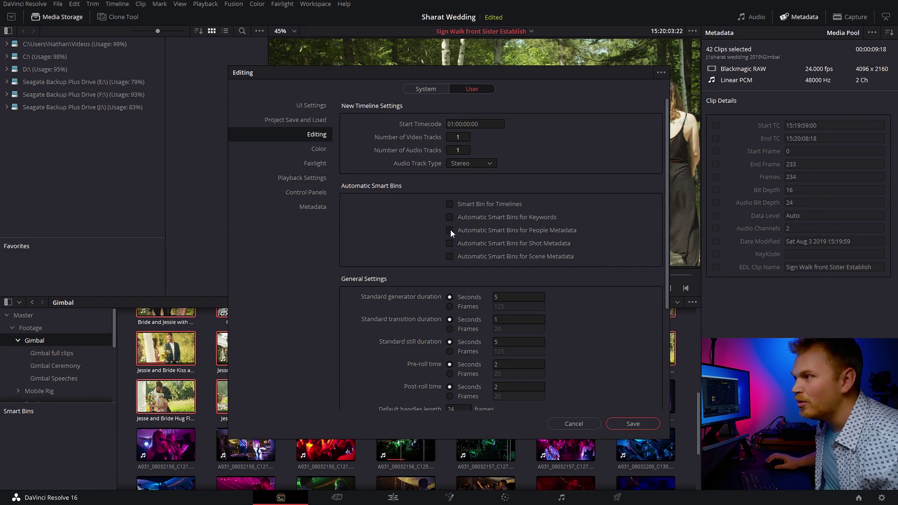
Save preferences with people smart bins enabled, then expand the People smart bin.
click(633, 424)
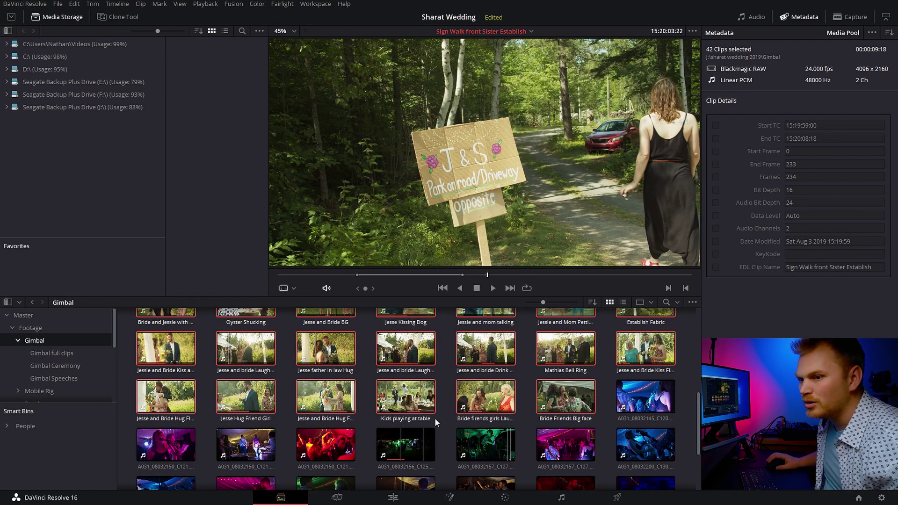
click(35, 425)
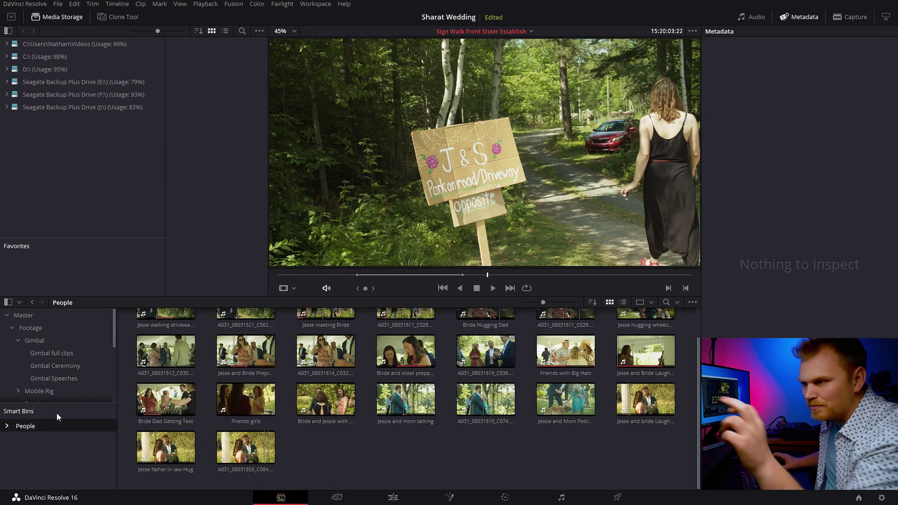
scroll(187, 388, up, 2)
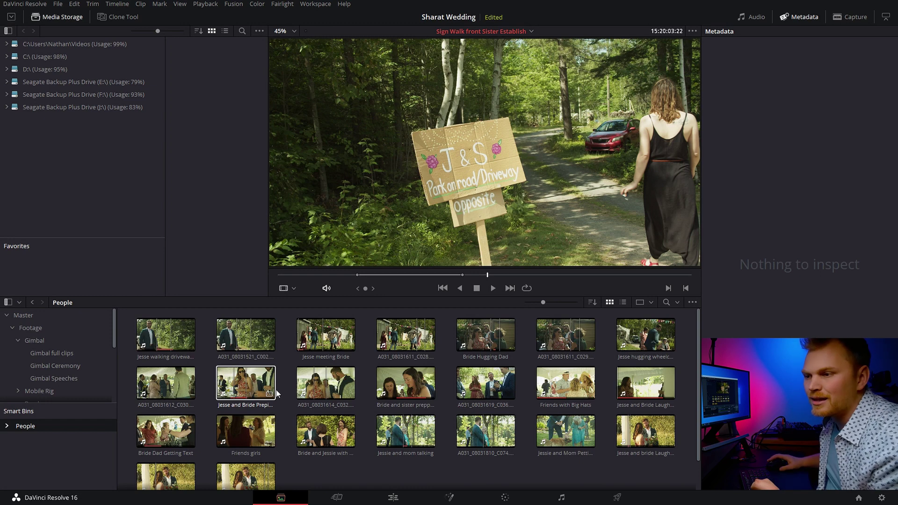
click(6, 426)
View the Bride, Groom and Grammy smart bins, ending on Grammy's three clips.
scroll(62, 439, down, 1)
click(33, 432)
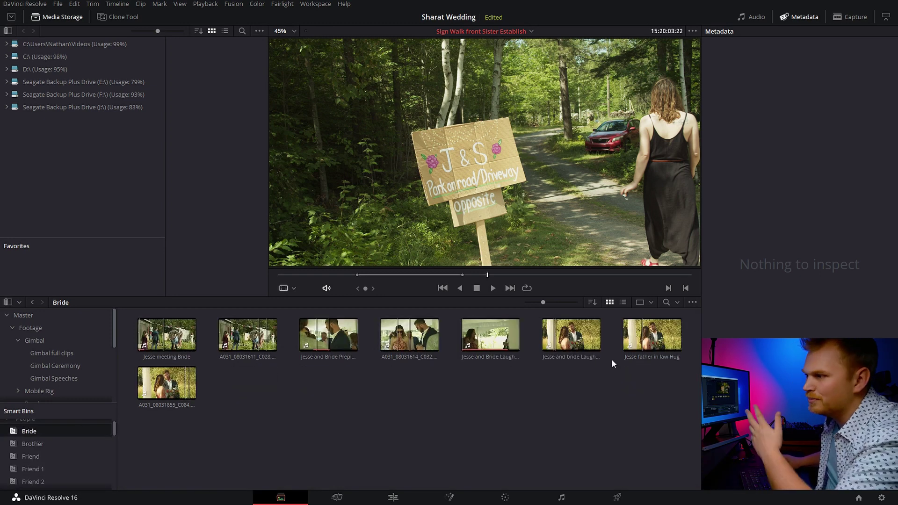
scroll(39, 456, down, 3)
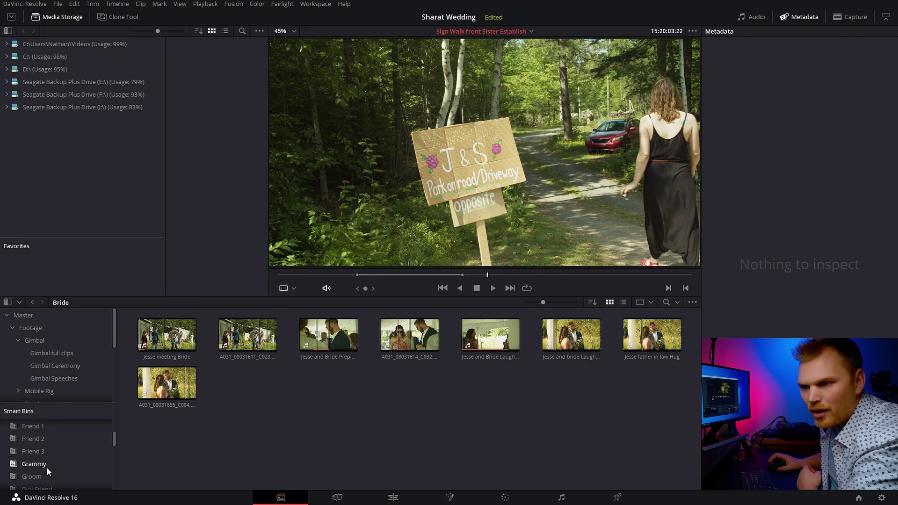
click(39, 478)
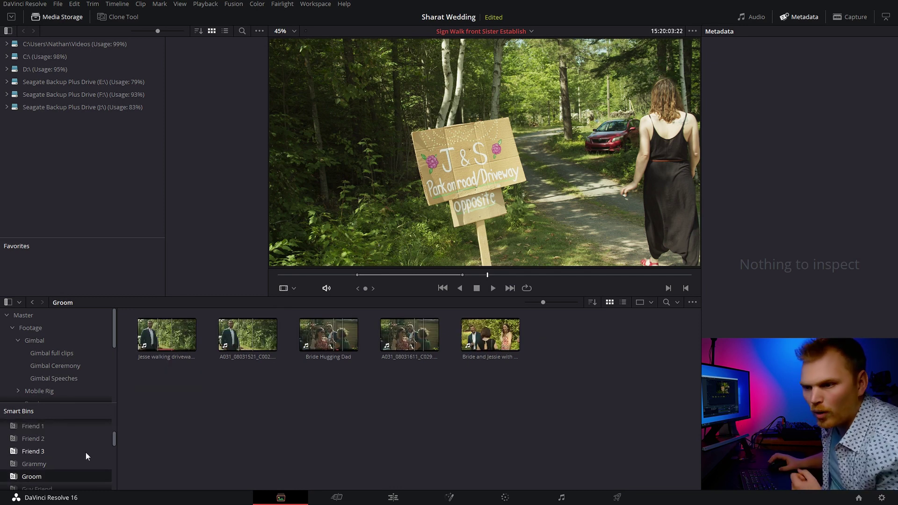
click(50, 464)
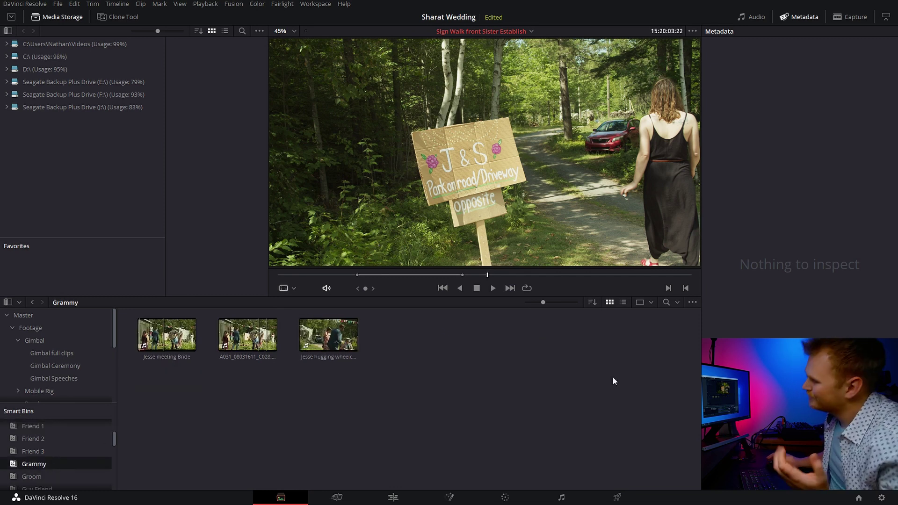